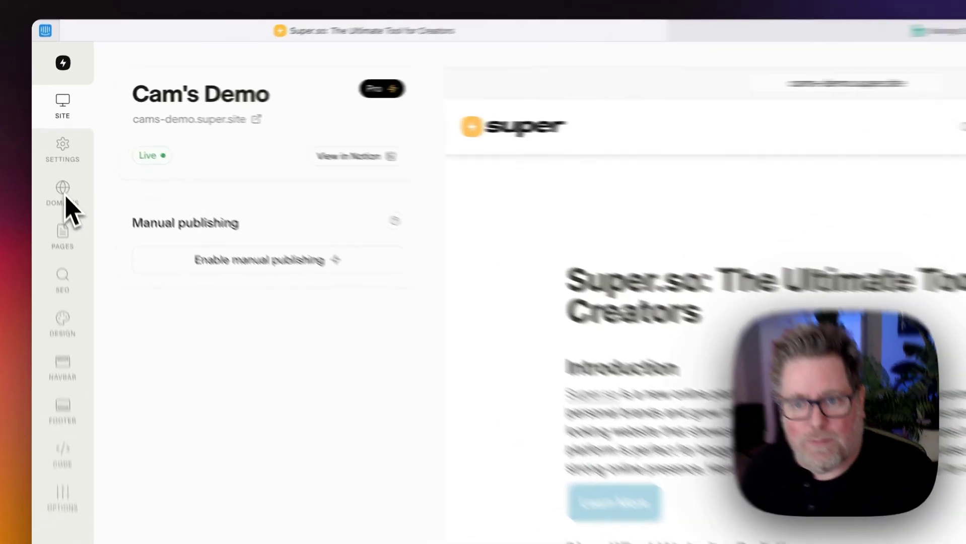
Change the site's default domain to advancednotion.super.site, save it, and view the published page at that address
{"action": "left_click", "coordinate": [67, 201]}
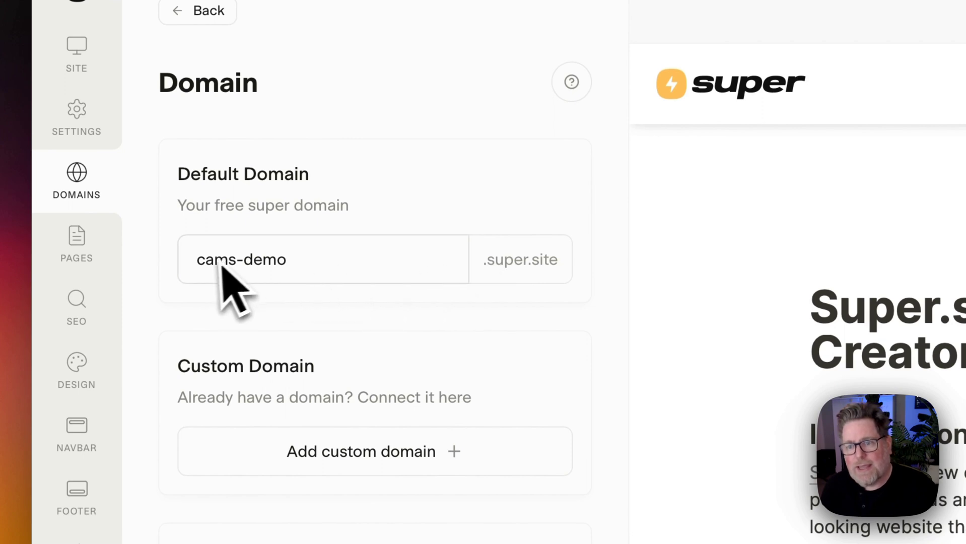
{"action": "triple_click", "coordinate": [282, 262]}
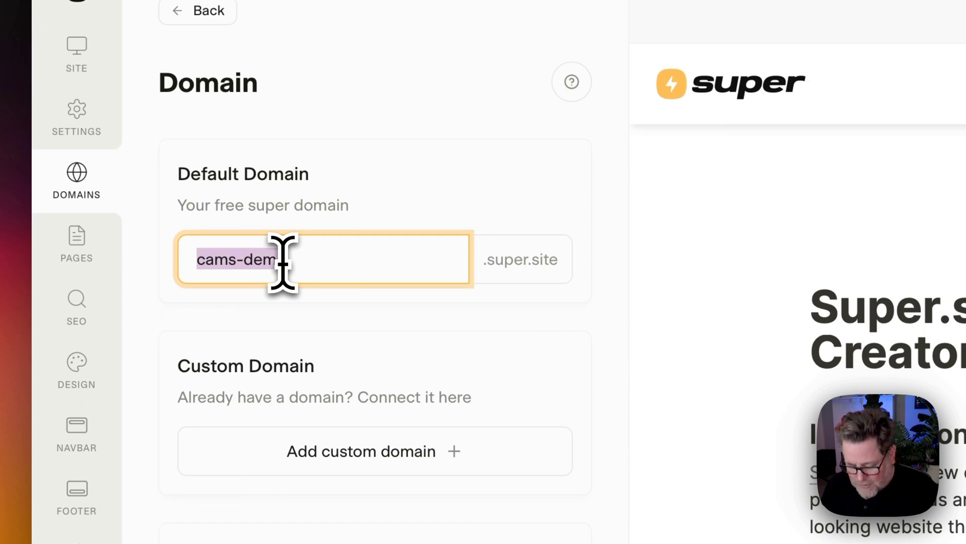
{"action": "type", "text": "advancednotion"}
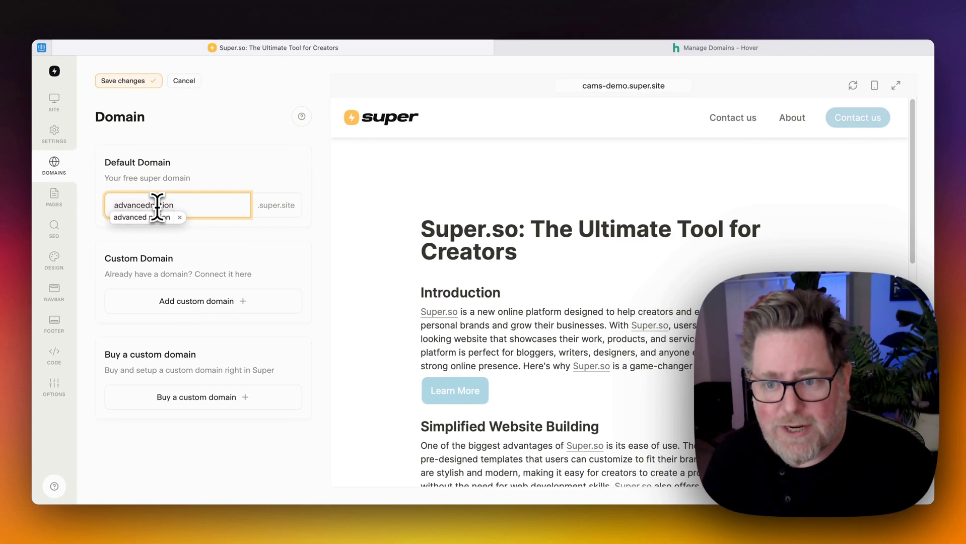
{"action": "left_click", "coordinate": [180, 206]}
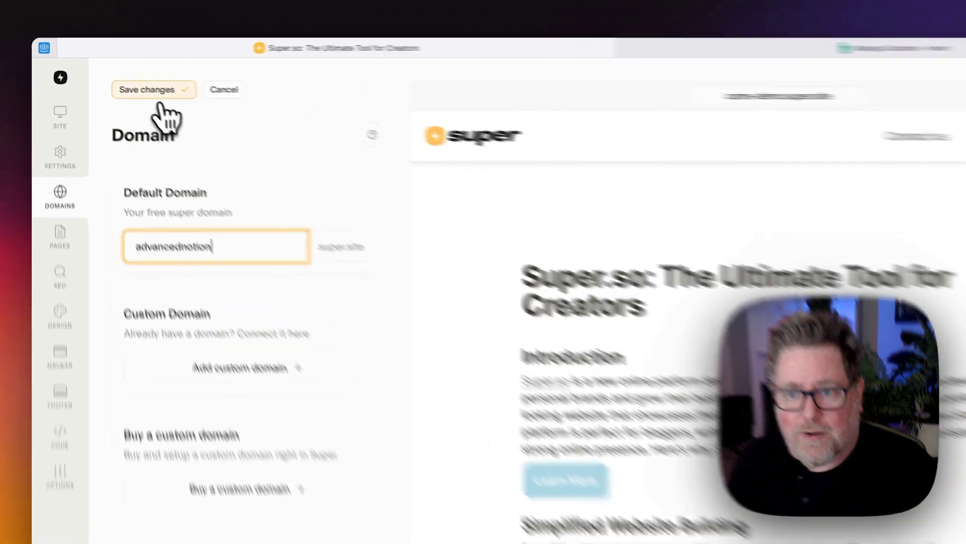
{"action": "left_click", "coordinate": [135, 82]}
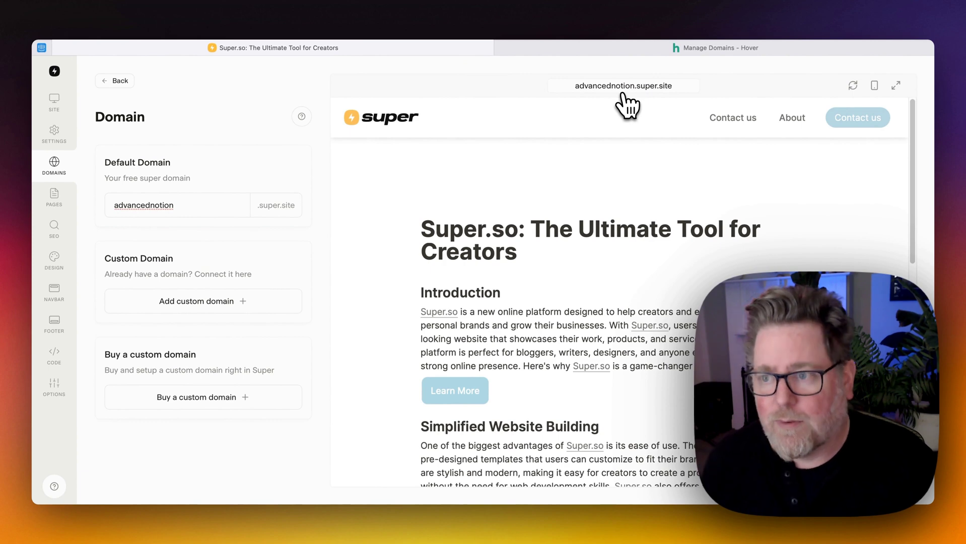
{"action": "left_click", "coordinate": [624, 94]}
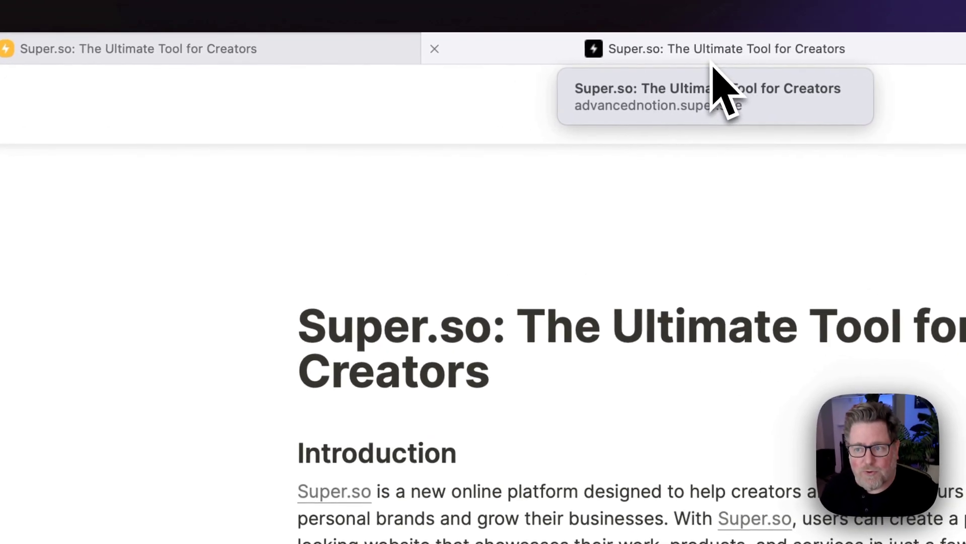
{"action": "left_click", "coordinate": [252, 50]}
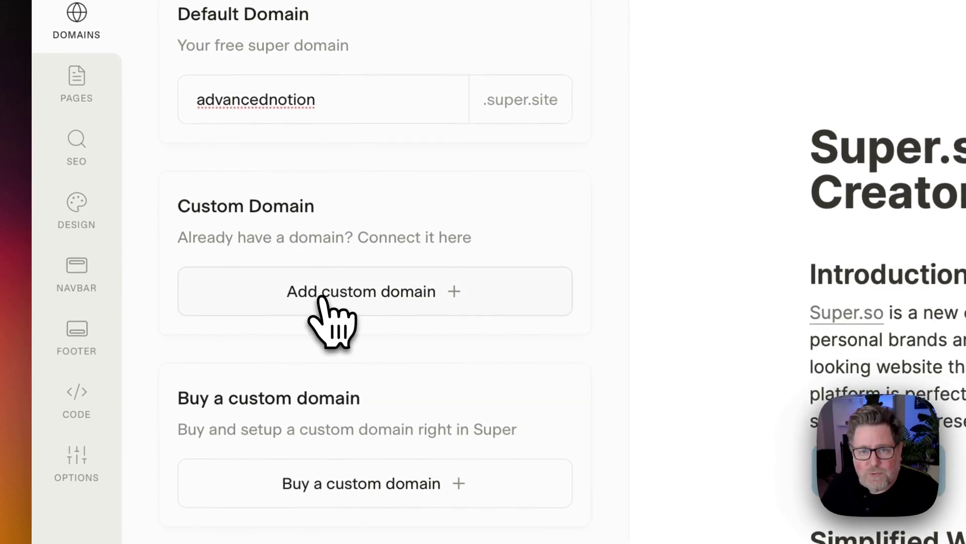
Add the custom domain advancednotion.school to the site
{"action": "left_click", "coordinate": [321, 298]}
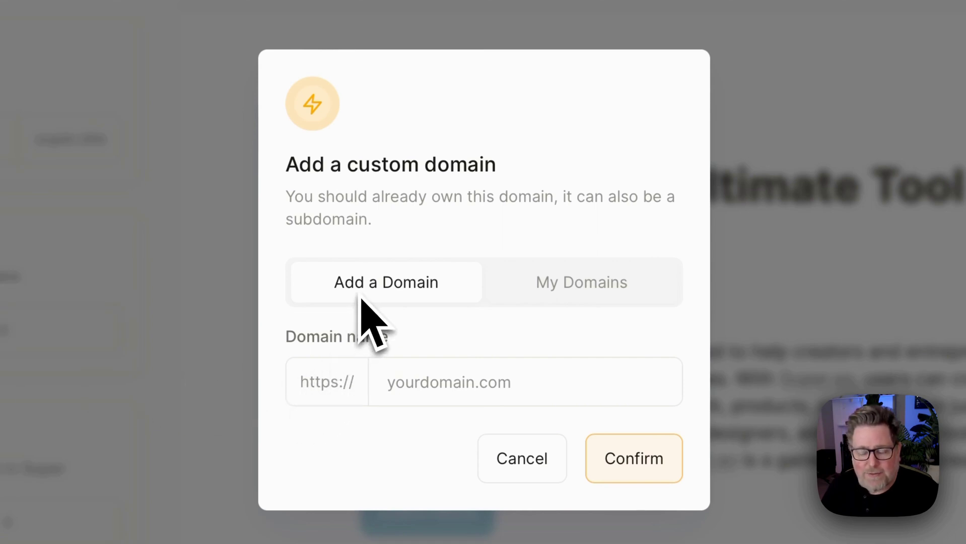
{"action": "left_click", "coordinate": [440, 383]}
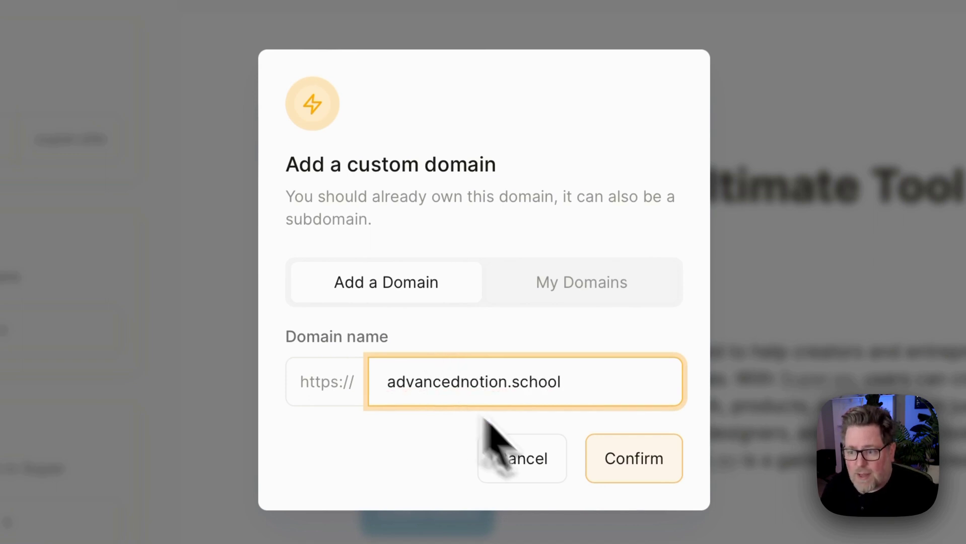
{"action": "left_click", "coordinate": [630, 461]}
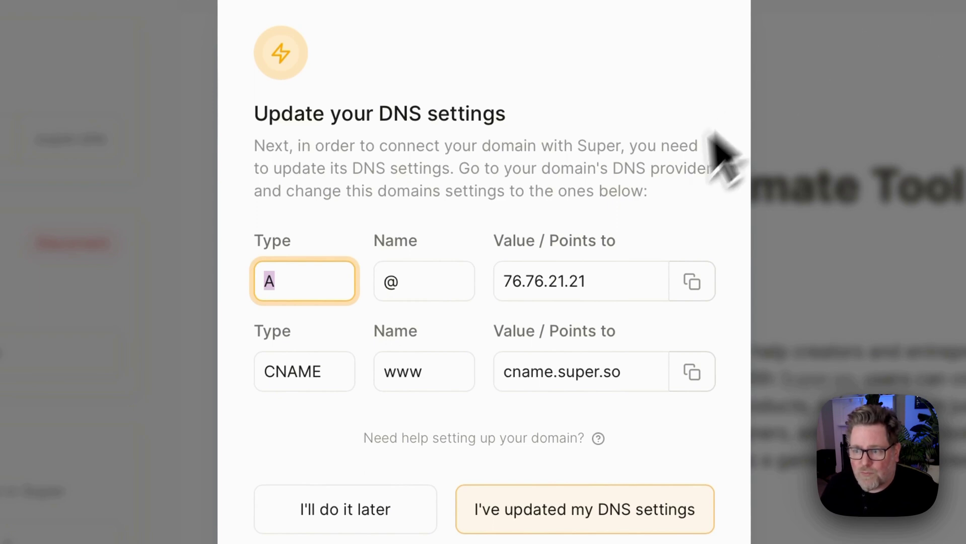
Copy the required A record value and add an A record in Hover with hostname @ and IP address 76.76.21.21
{"action": "left_click", "coordinate": [694, 287]}
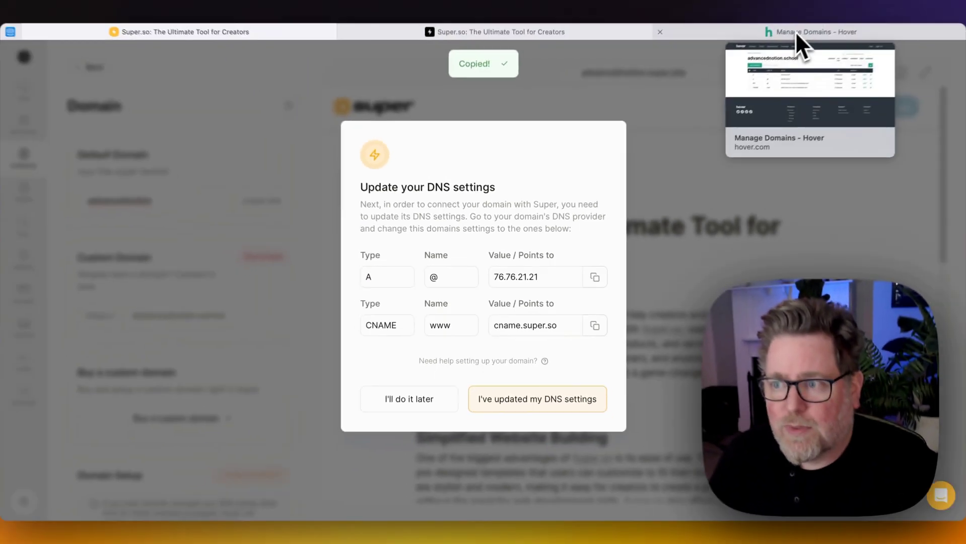
{"action": "left_click", "coordinate": [777, 45]}
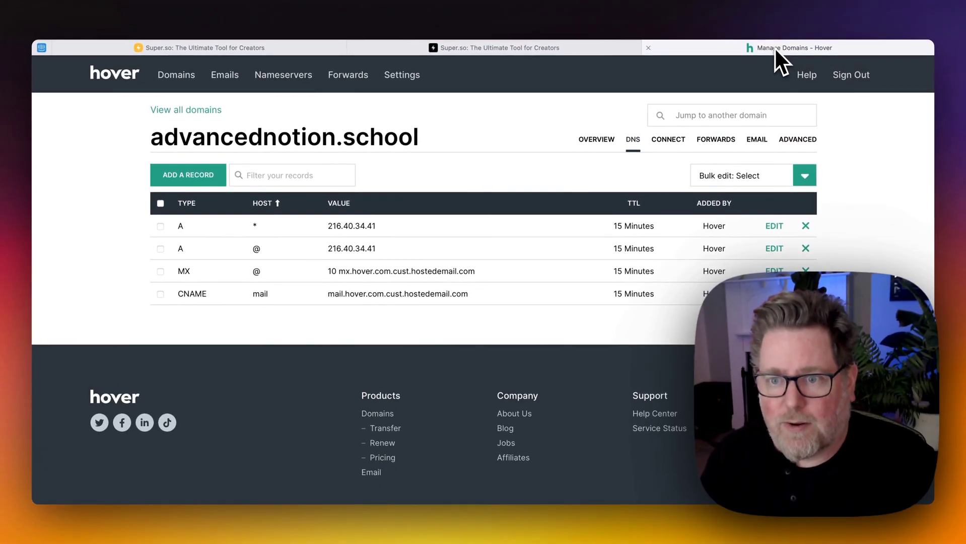
{"action": "left_click", "coordinate": [199, 181]}
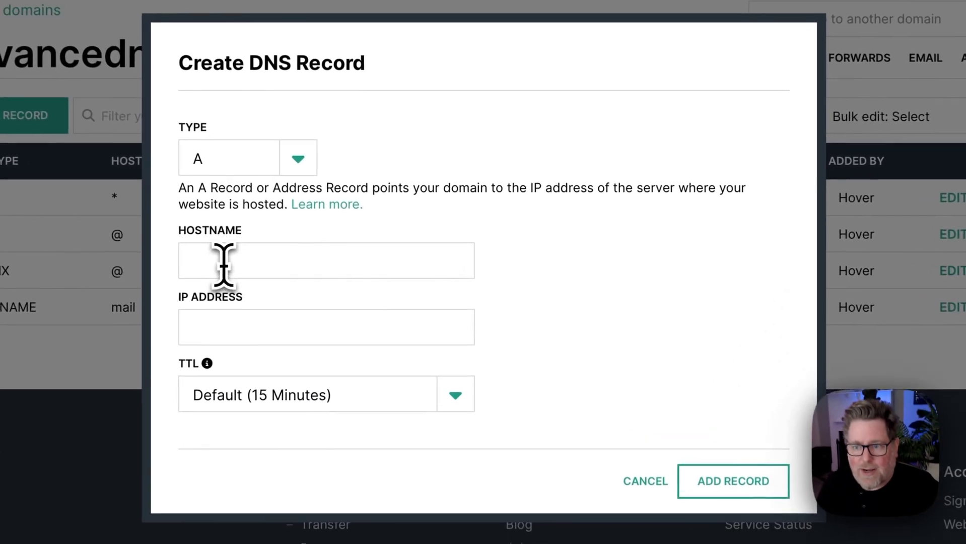
{"action": "left_click", "coordinate": [224, 262]}
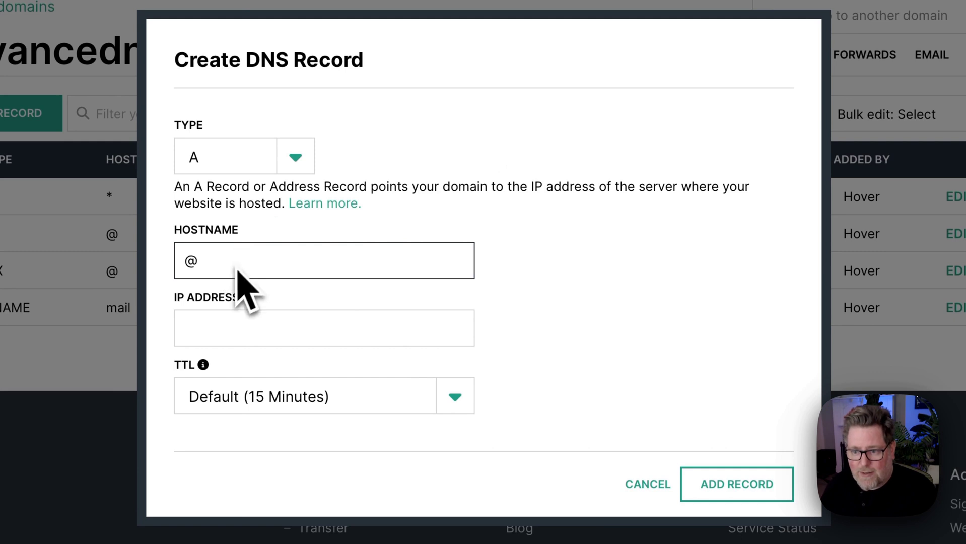
{"action": "left_click", "coordinate": [201, 328]}
{"action": "key", "text": "super+v"}
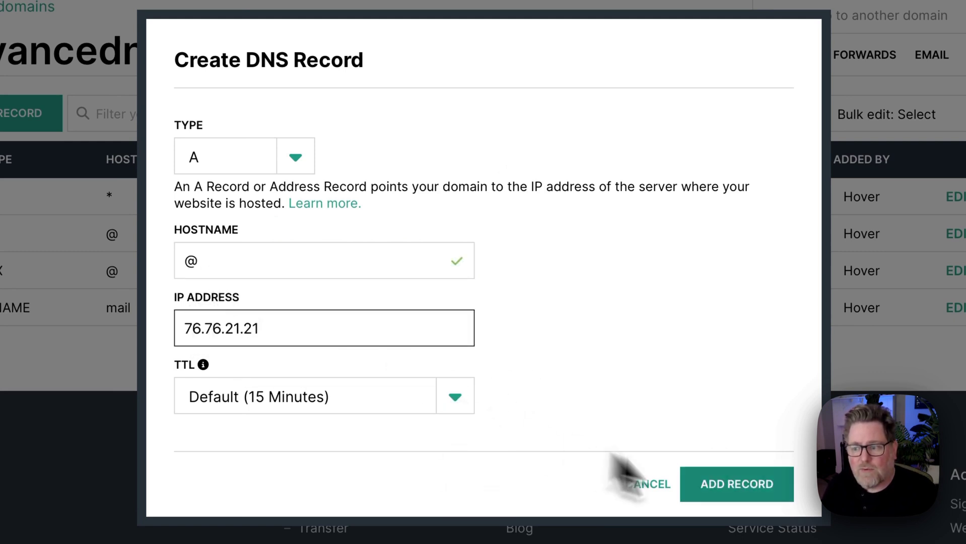
{"action": "left_click", "coordinate": [738, 492]}
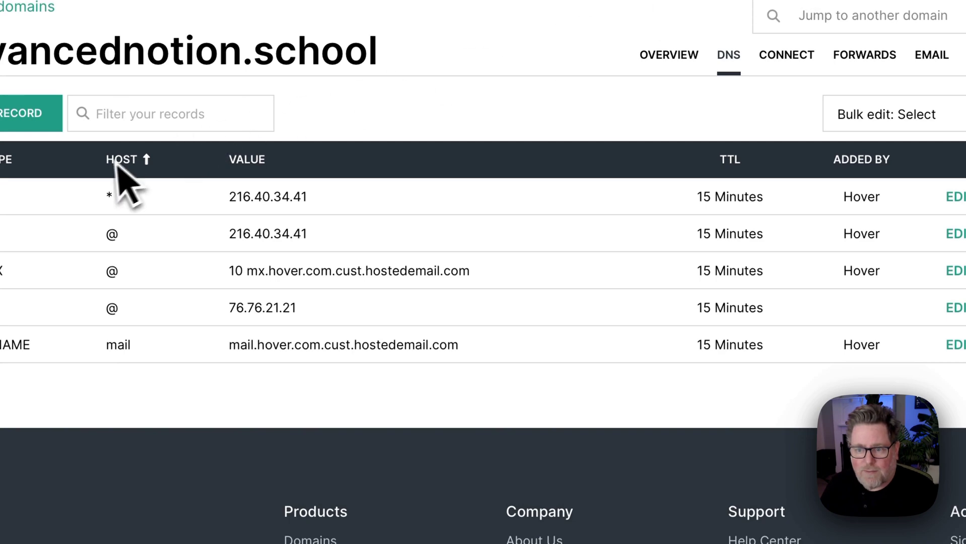
Add a CNAME record for advancednotion.school with hostname www and target name cname.super.so
{"action": "left_click", "coordinate": [15, 125]}
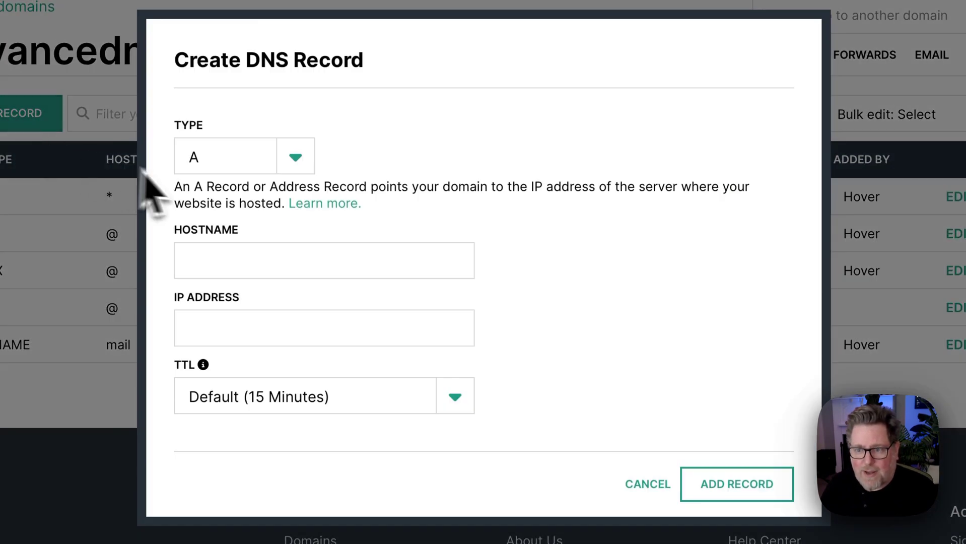
{"action": "left_click", "coordinate": [192, 160]}
{"action": "left_click", "coordinate": [222, 206]}
{"action": "left_click", "coordinate": [224, 267]}
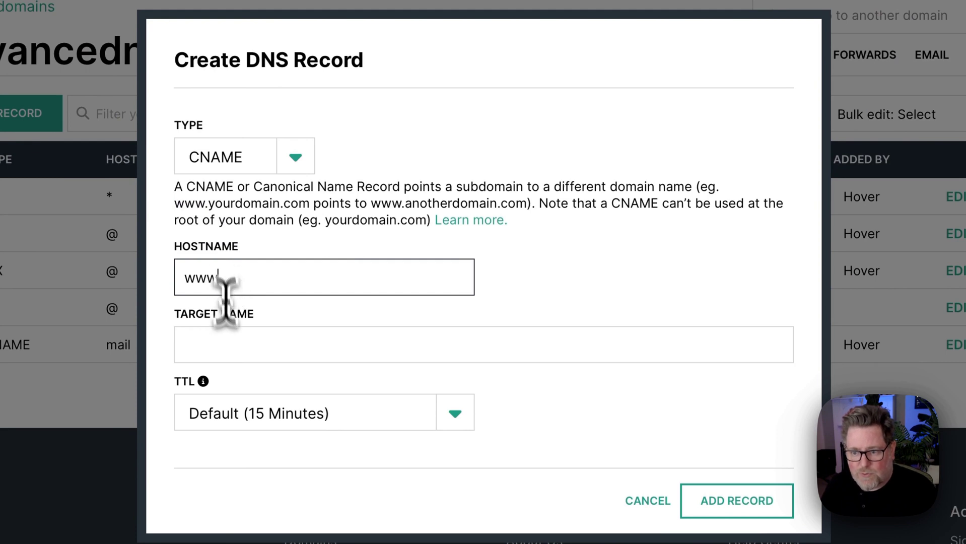
{"action": "left_click", "coordinate": [227, 346]}
{"action": "key", "text": "super+v"}
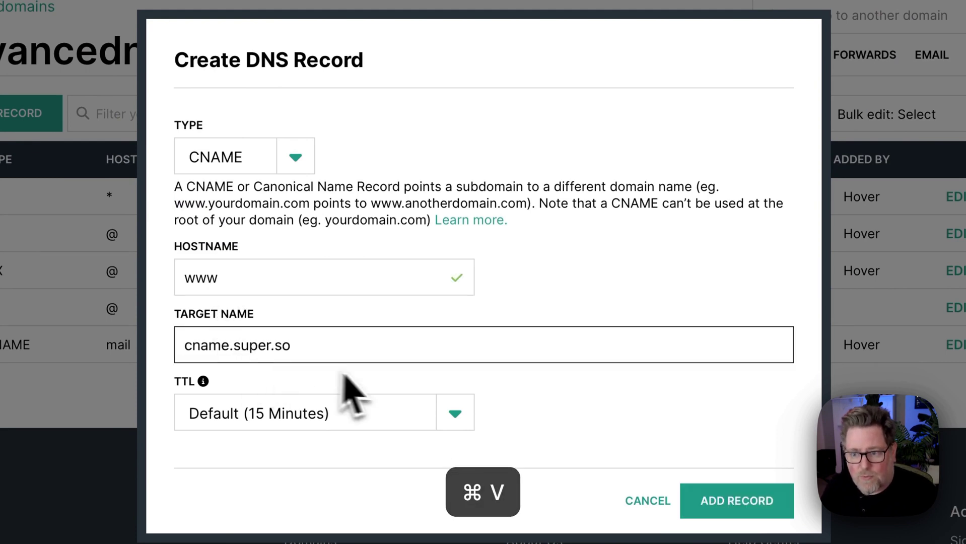
{"action": "left_click", "coordinate": [719, 515]}
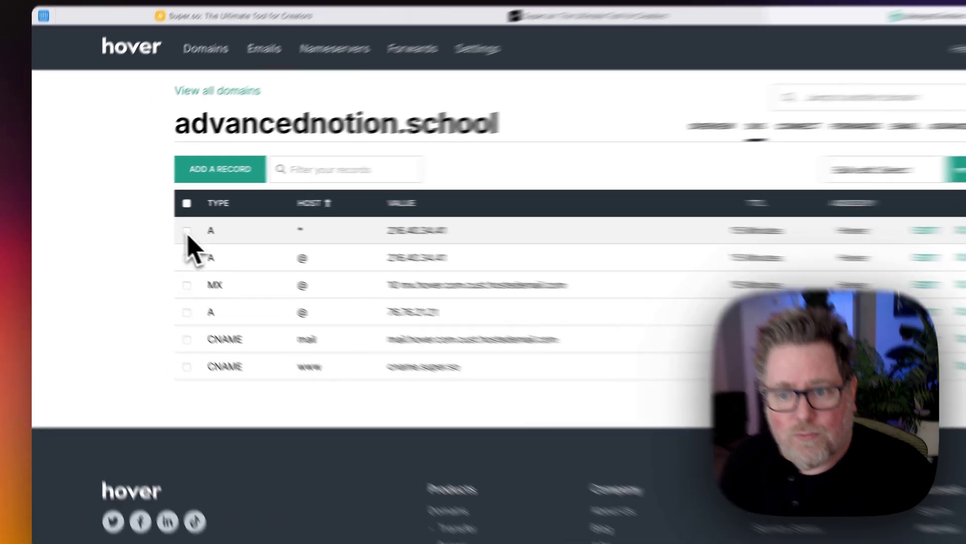
Bulk-delete the two A records for hosts * and @ that point to 216.40.34.41
{"action": "left_click", "coordinate": [160, 226]}
{"action": "left_click", "coordinate": [161, 249]}
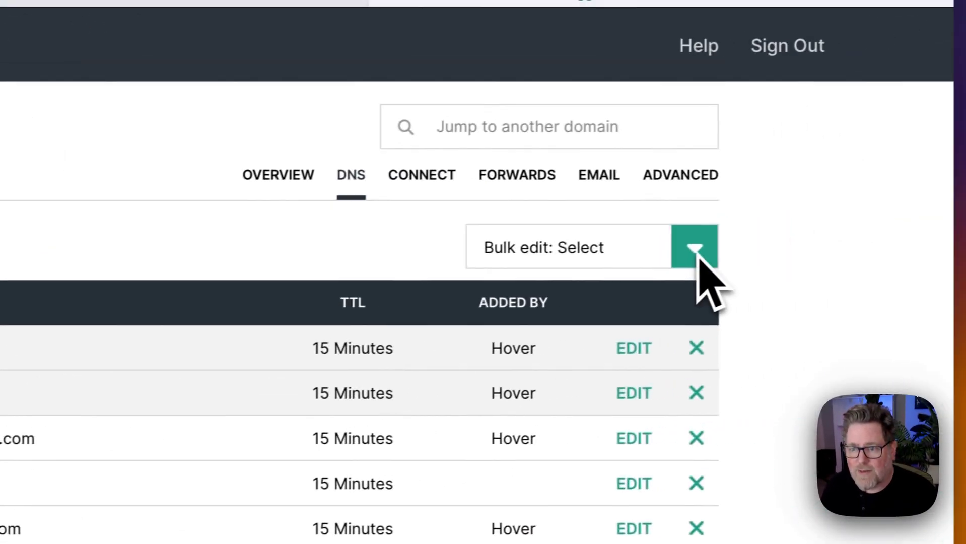
{"action": "left_click", "coordinate": [698, 252]}
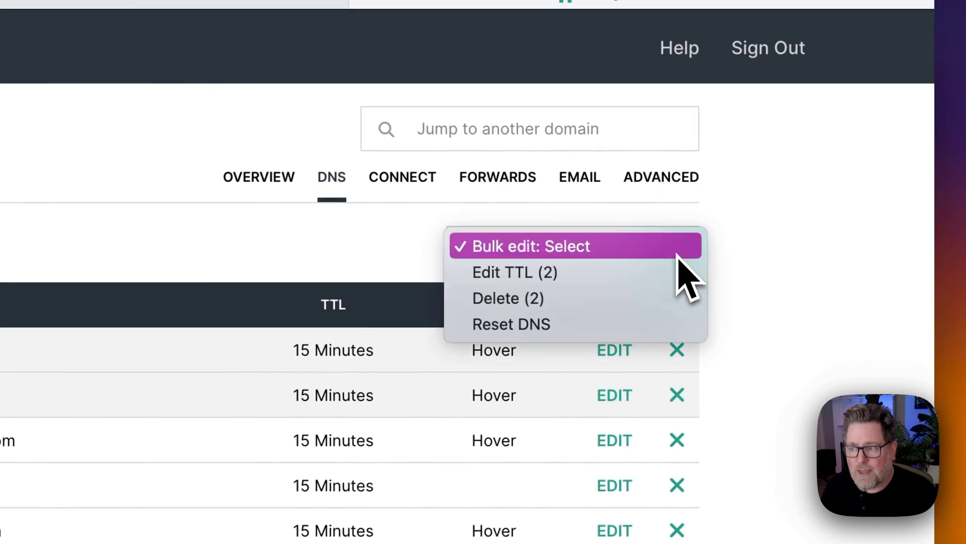
{"action": "left_click", "coordinate": [677, 252]}
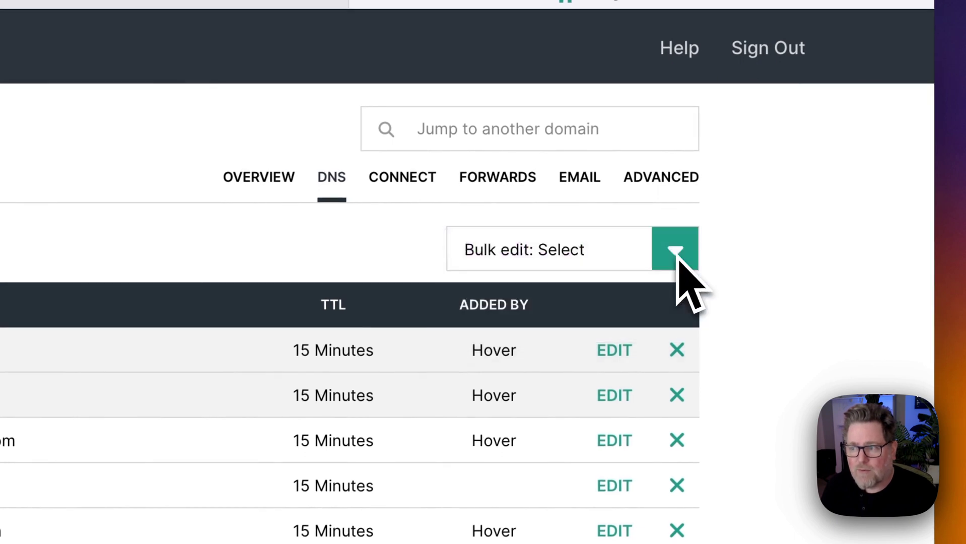
{"action": "left_click", "coordinate": [677, 250]}
{"action": "left_click", "coordinate": [611, 298]}
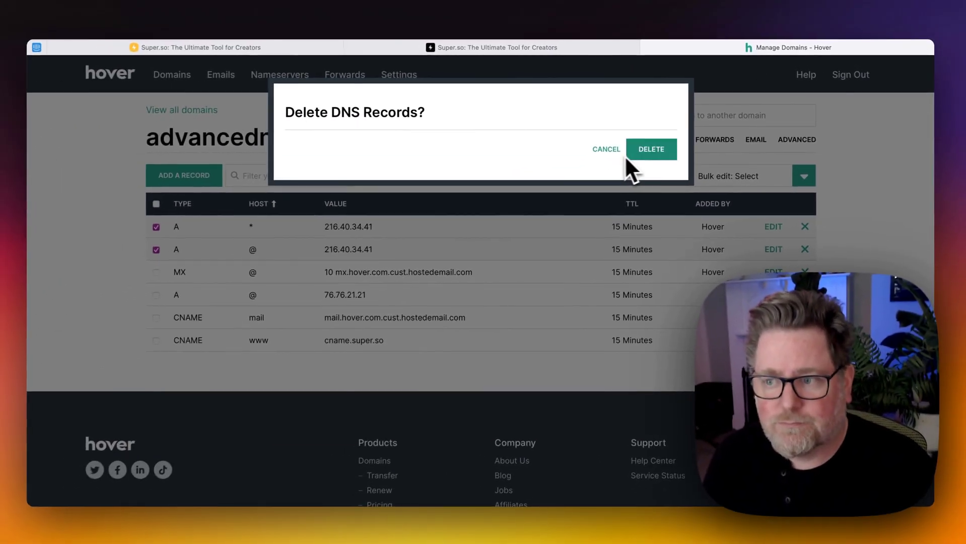
{"action": "left_click", "coordinate": [392, 193]}
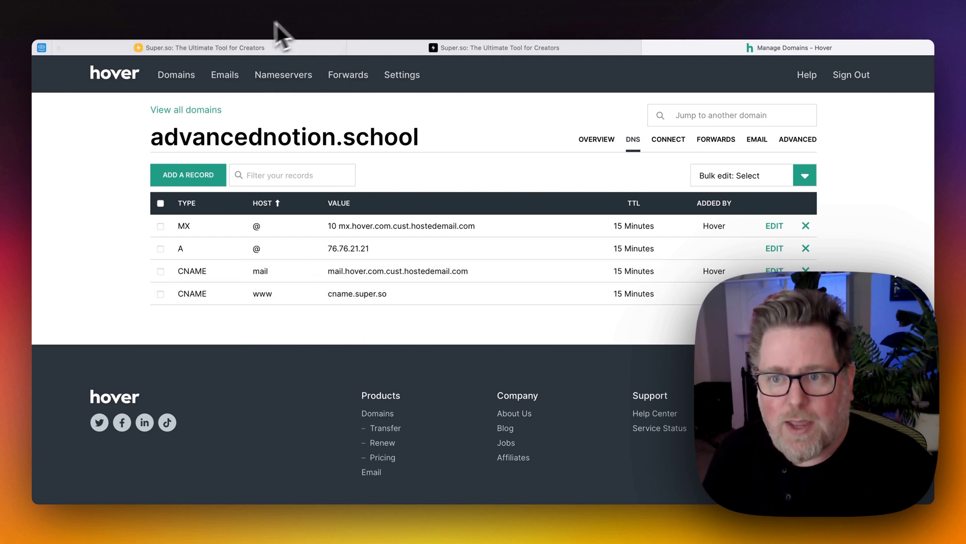
Switch back to Super, confirm that the DNS settings have been updated, and view the live site at advancednotion.school
{"action": "left_click", "coordinate": [232, 48]}
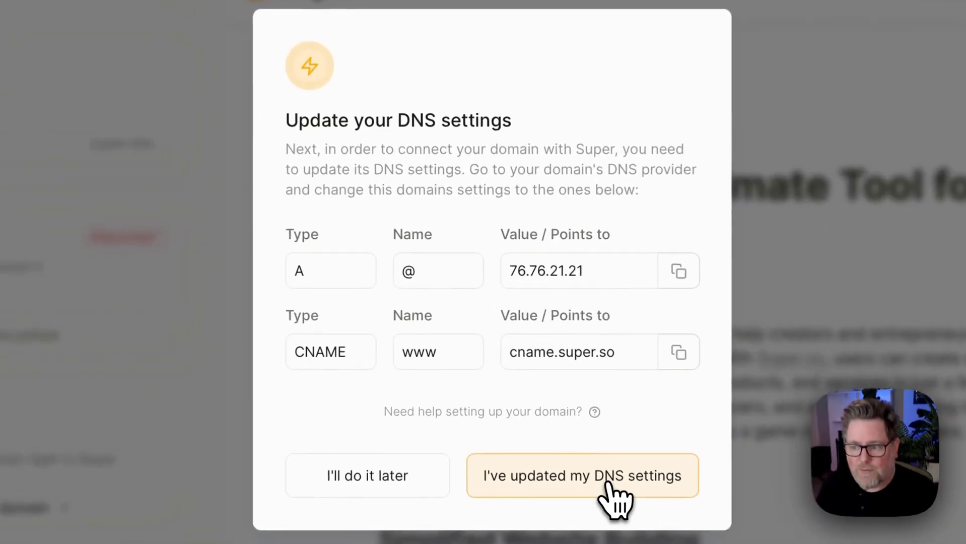
{"action": "left_click", "coordinate": [598, 467]}
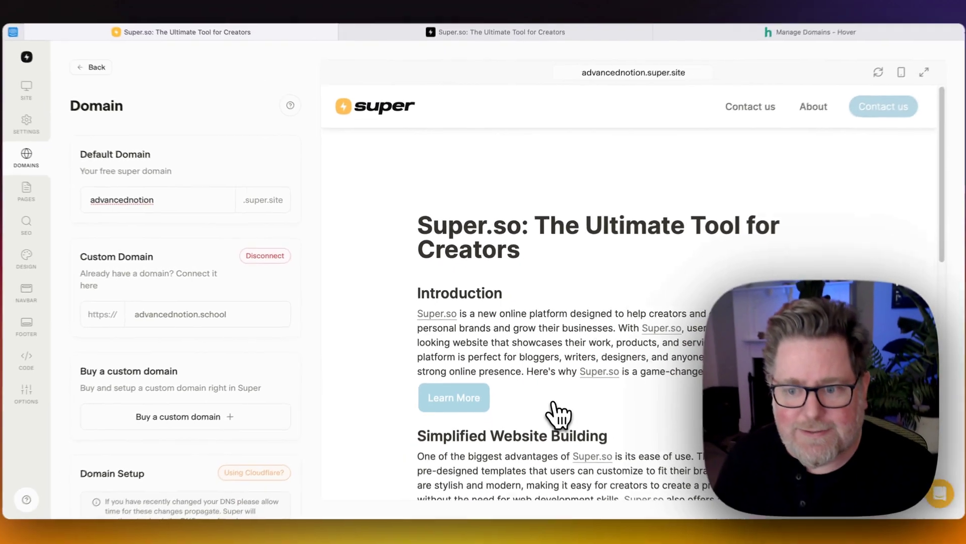
{"action": "scroll", "coordinate": [259, 363], "scroll_direction": "down", "scroll_amount": 5}
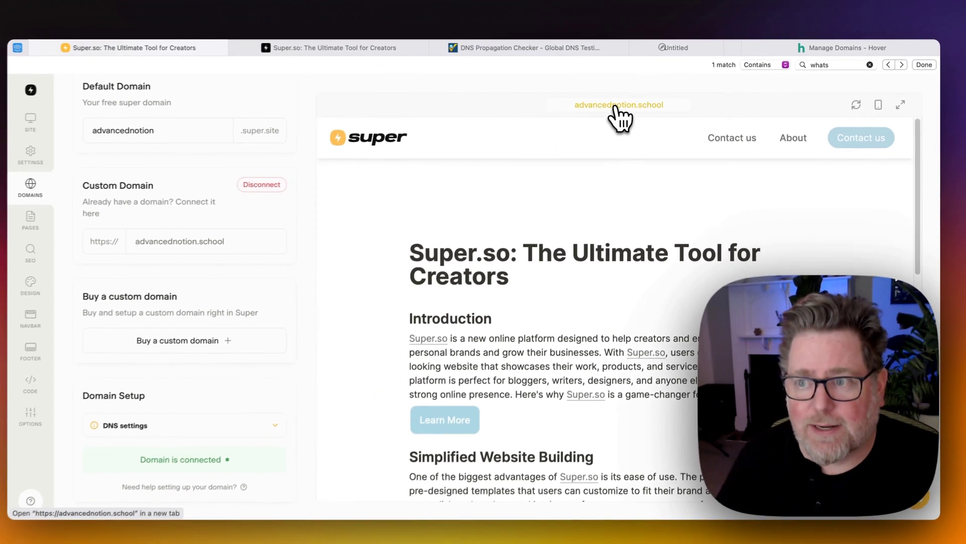
{"action": "left_click", "coordinate": [499, 159]}
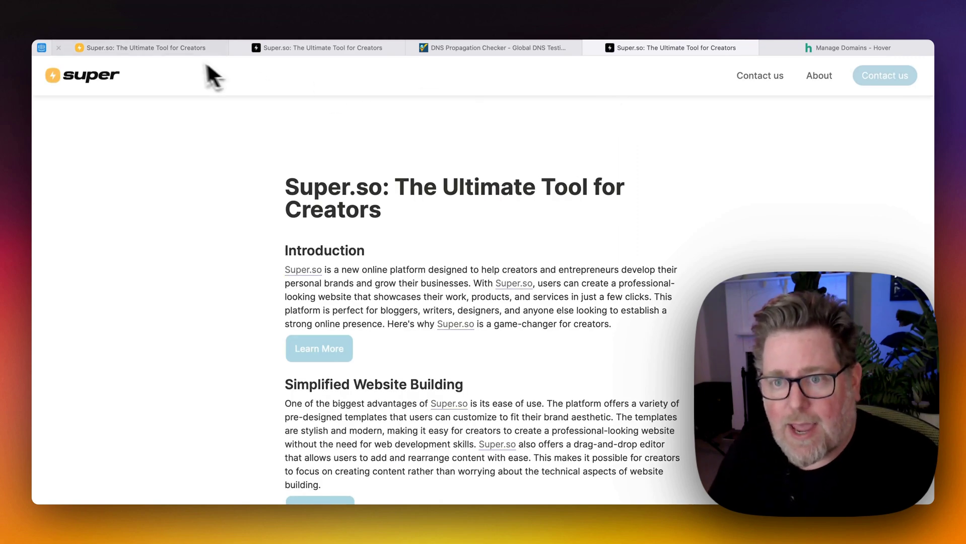
{"action": "left_click", "coordinate": [183, 50]}
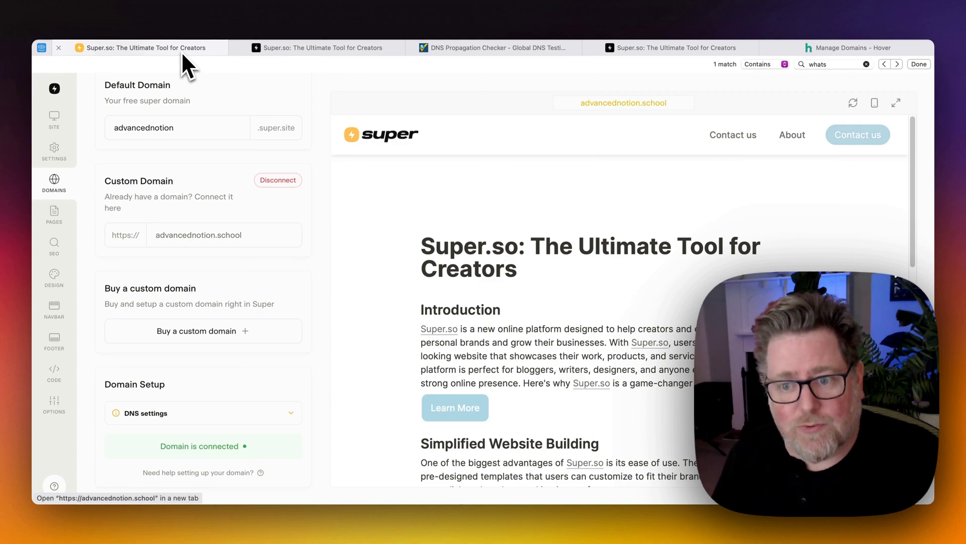